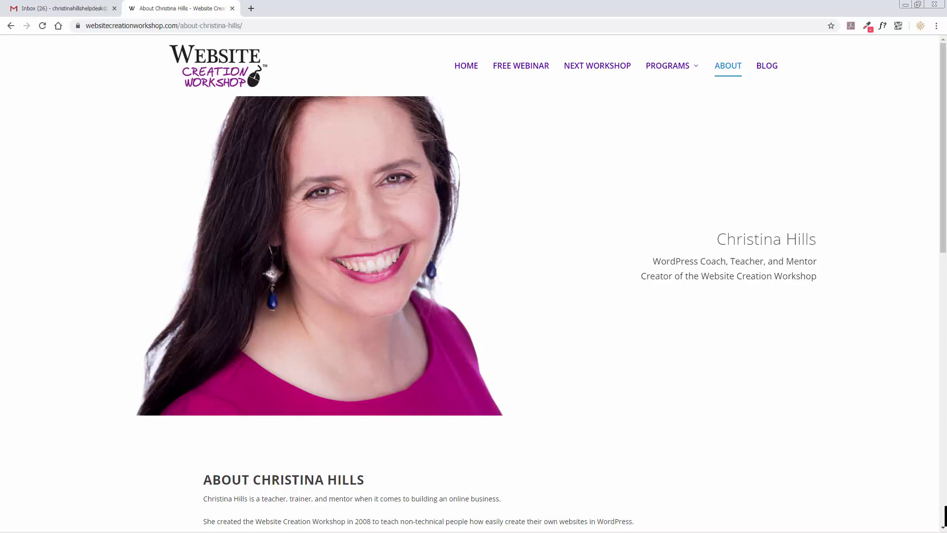
Step: Switch to the Gmail inbox and bring up the Google apps panel
click(84, 13)
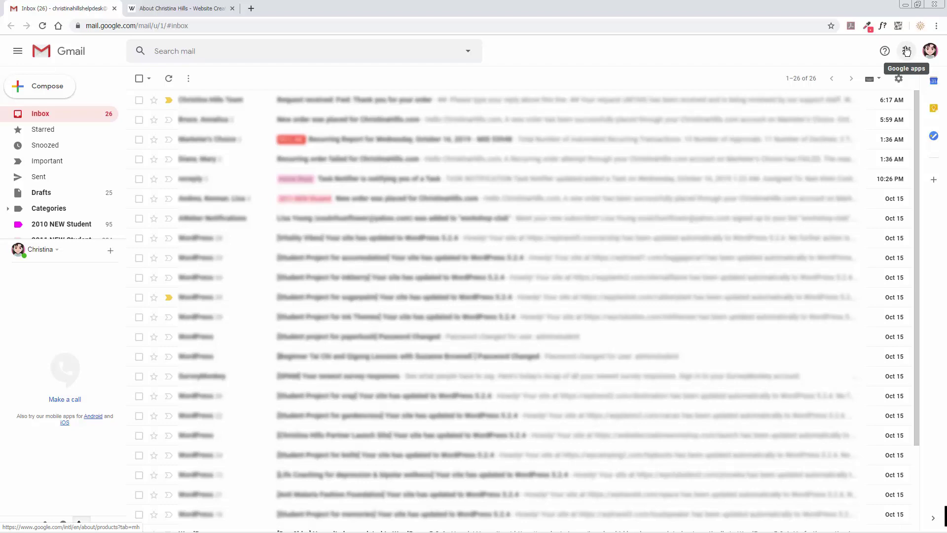
click(906, 50)
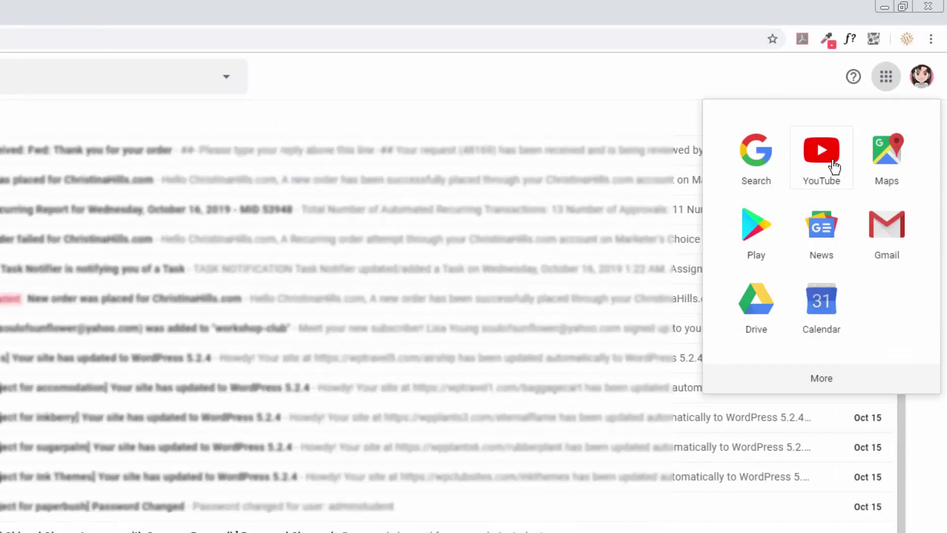
Step: Start a new contact in Google Contacts and enter the founder's first and last name
click(820, 383)
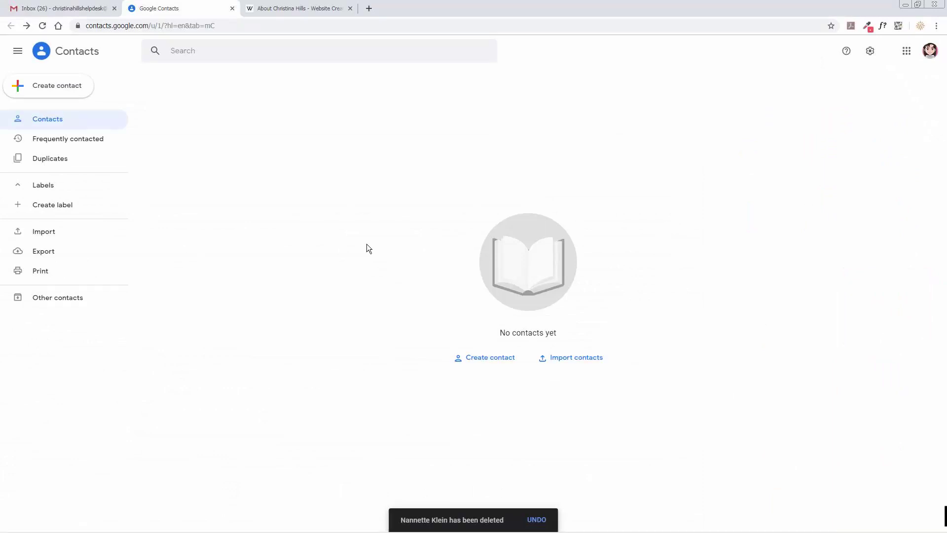
click(482, 360)
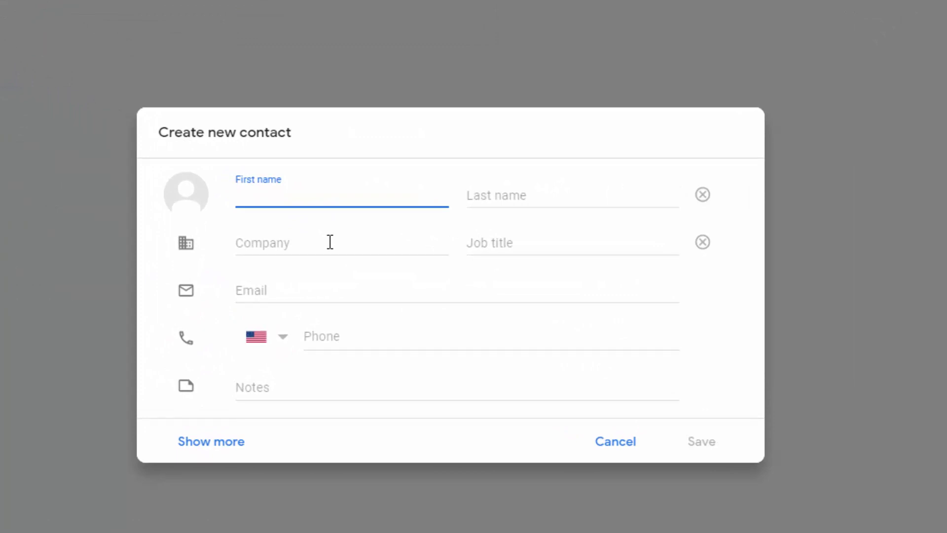
key(Tab)
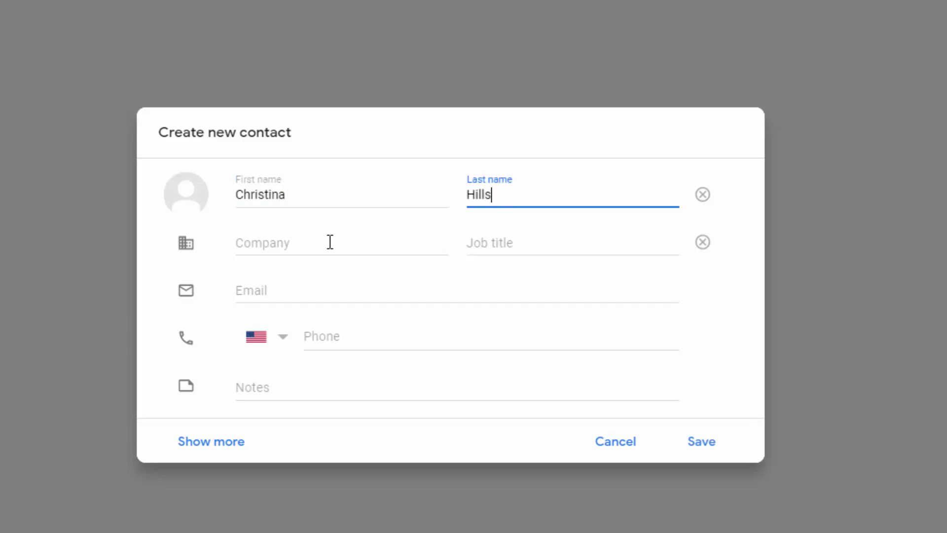
Step: Add company 'Website Creation Workshop' and the founder's workshop email address
click(330, 243)
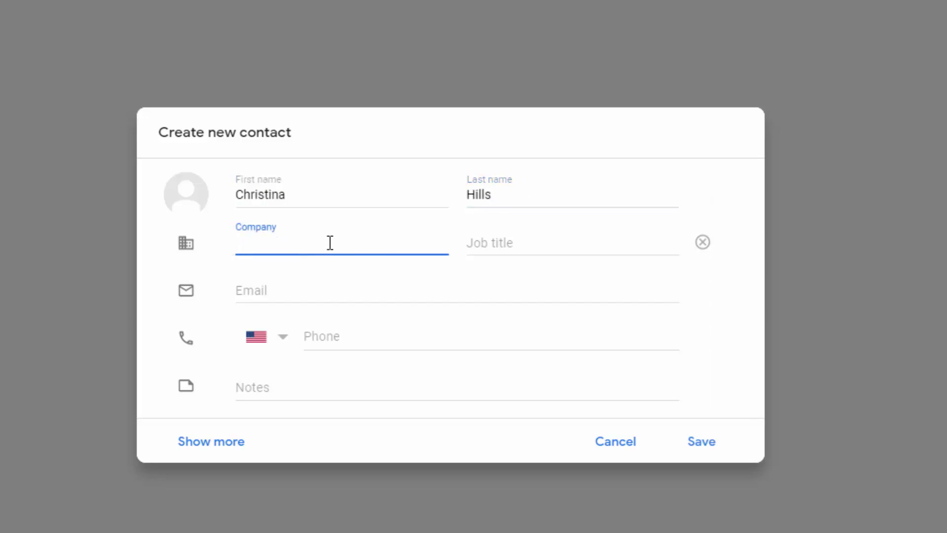
text(Website Creation Workshop)
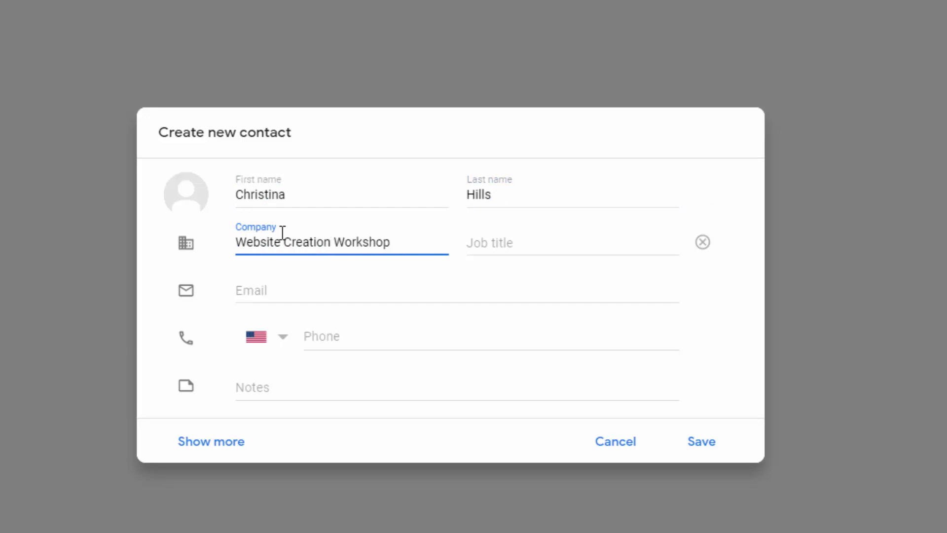
click(295, 292)
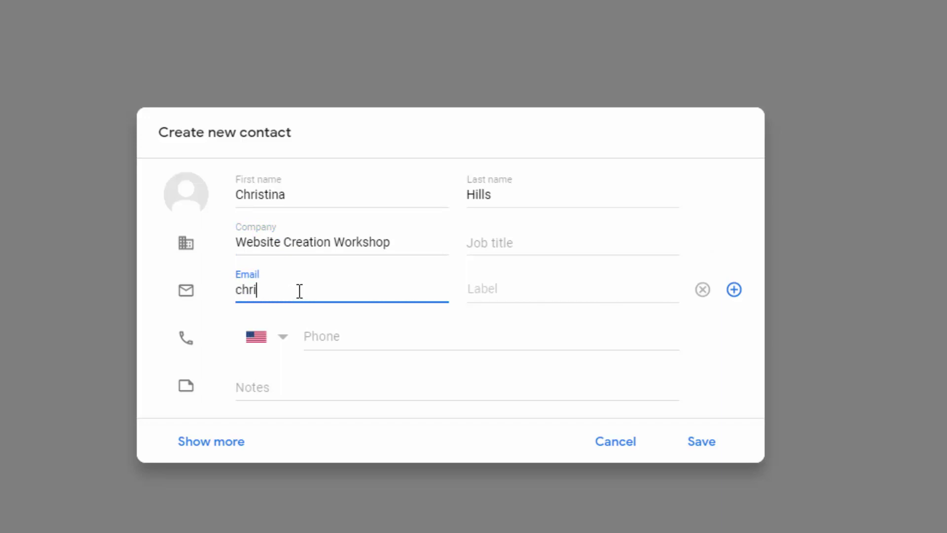
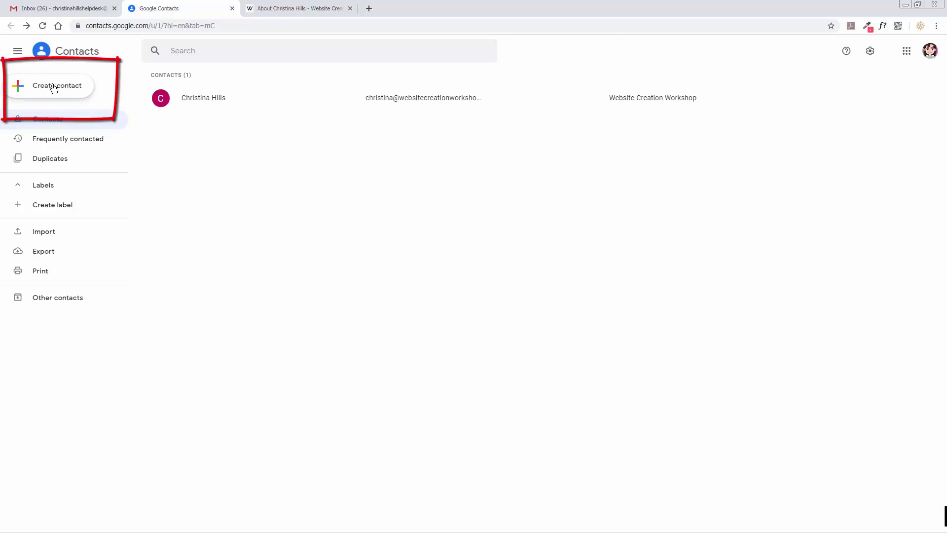
Step: Save a team contact with the workshop's support email and company Website Creation Workshop, then close its card
click(53, 87)
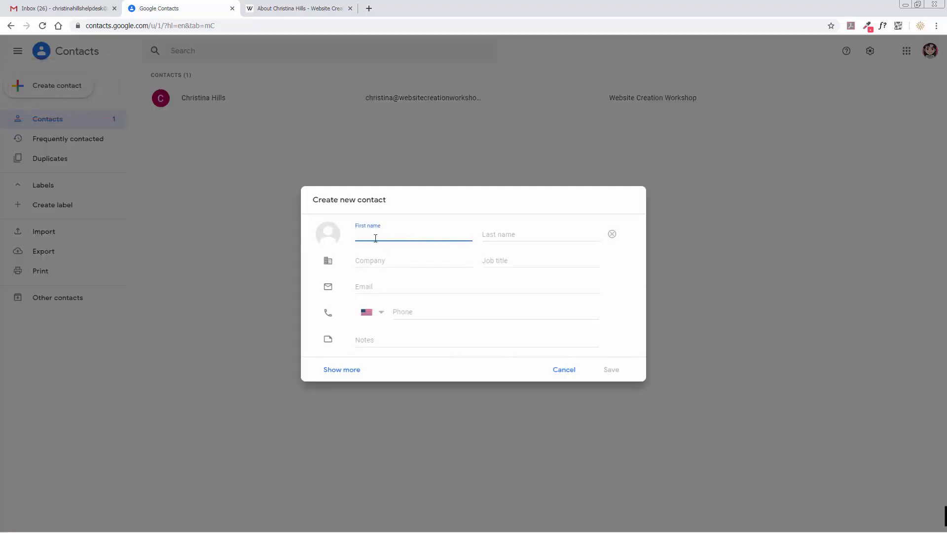
click(381, 288)
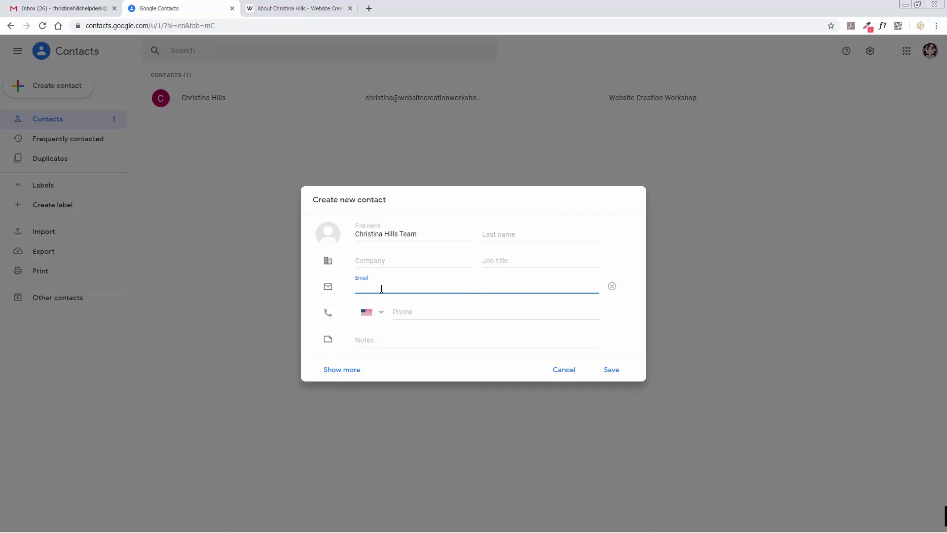
key(Down)
key(Return)
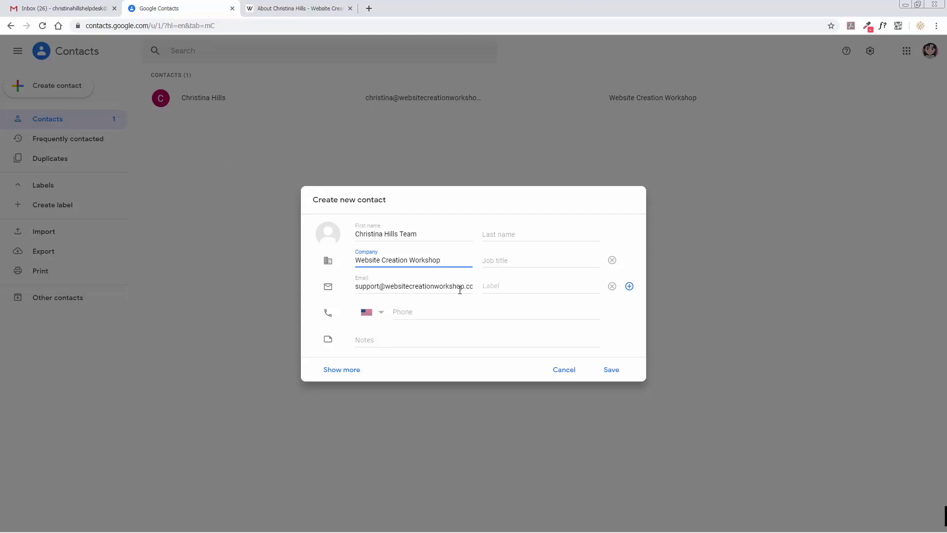
click(611, 370)
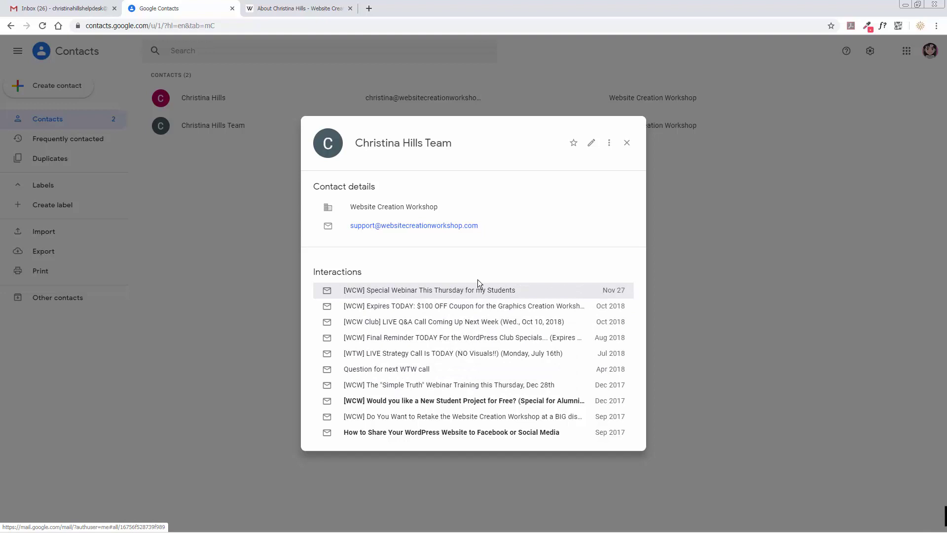
click(628, 144)
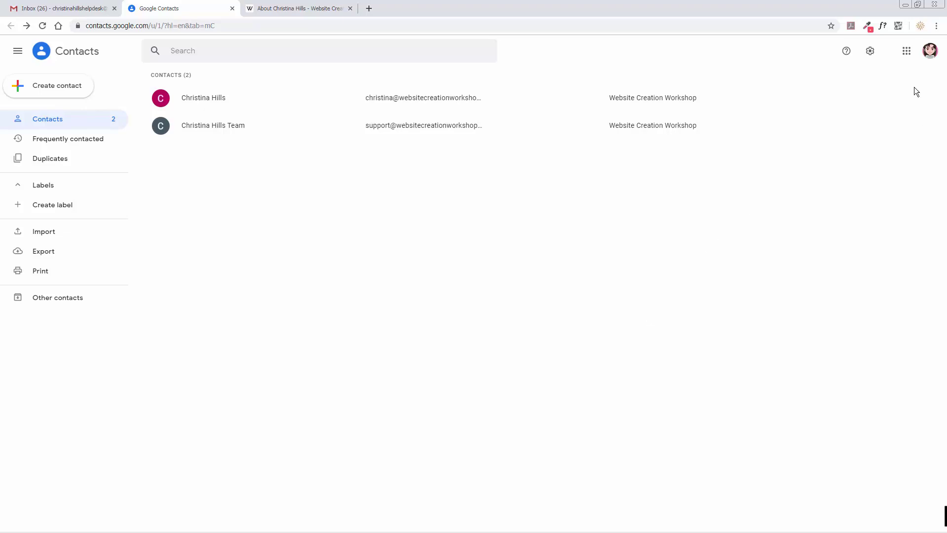
Step: Open Gmail in a new tab and show the bottom of Settings' Filters and Blocked Addresses list
click(906, 54)
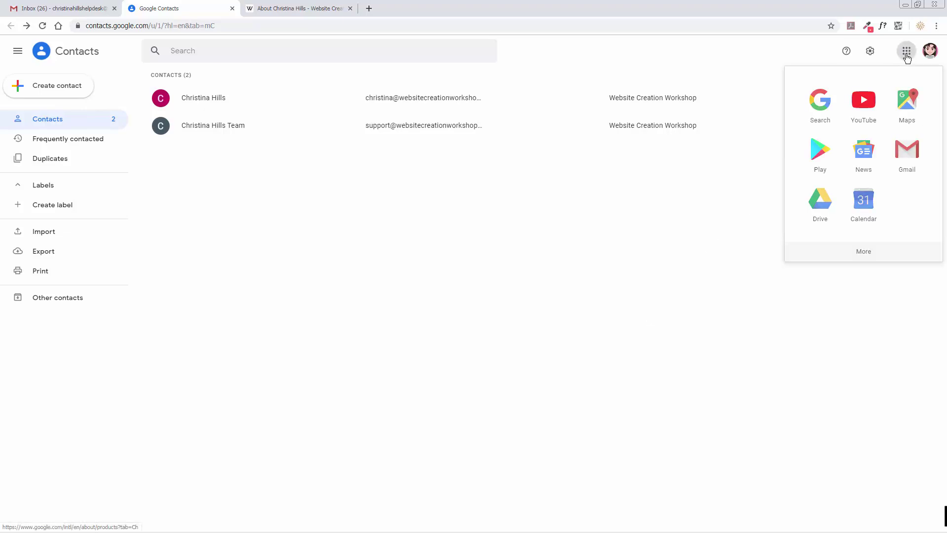
click(902, 157)
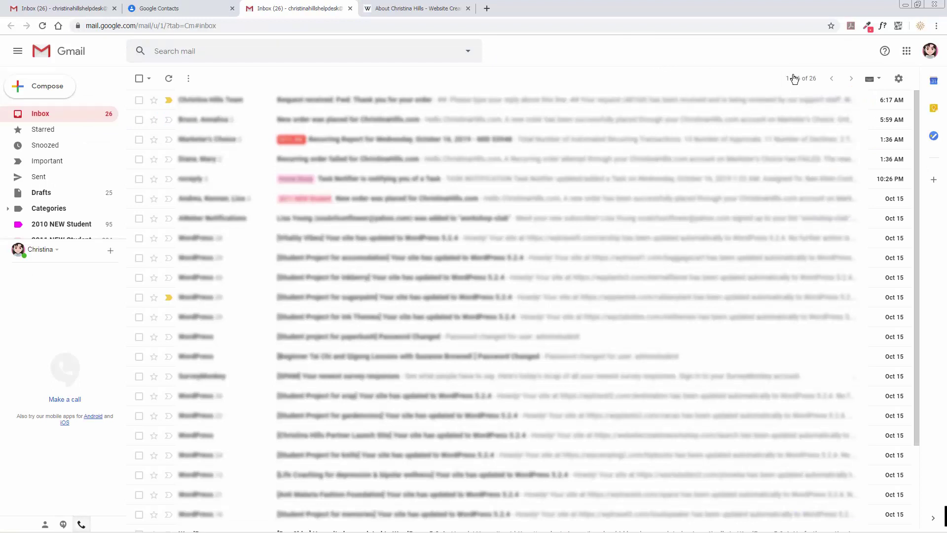
click(898, 80)
click(857, 137)
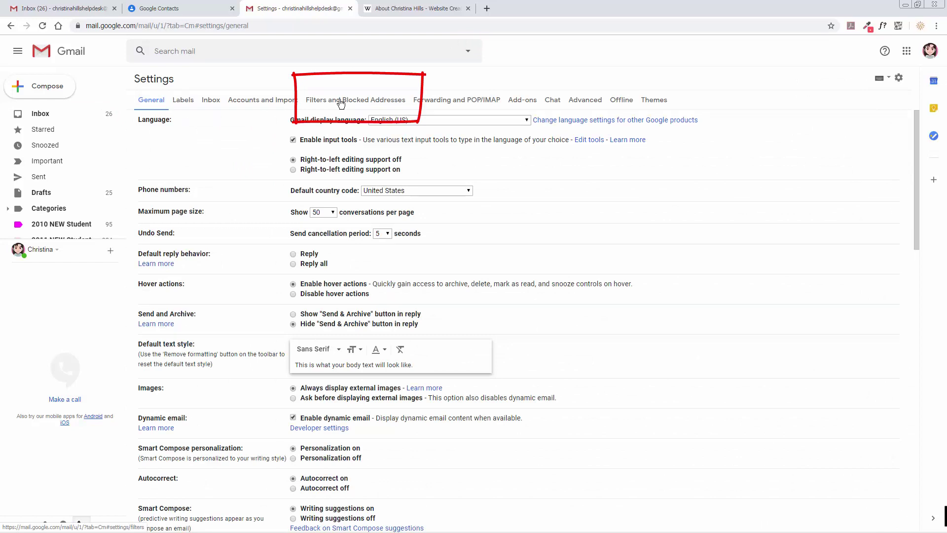
click(340, 103)
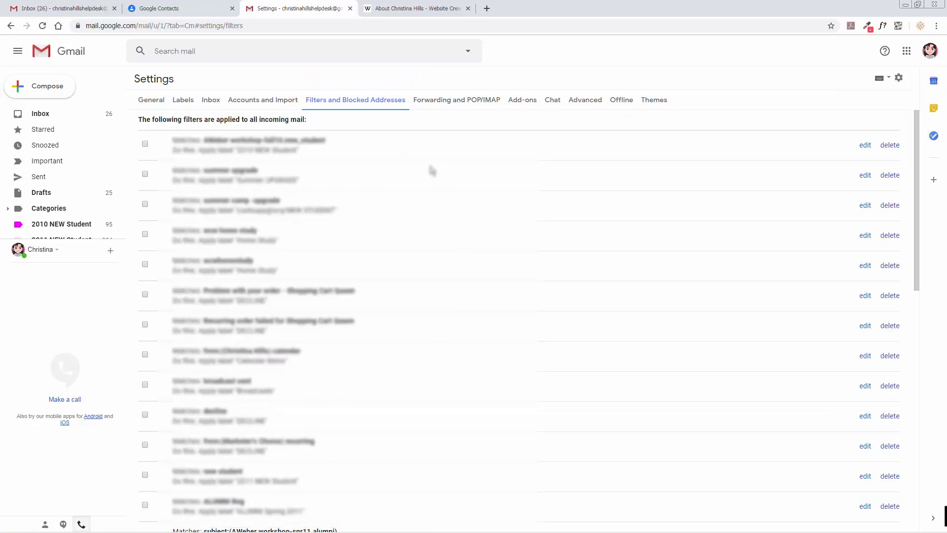
scroll(432, 170, down, 10)
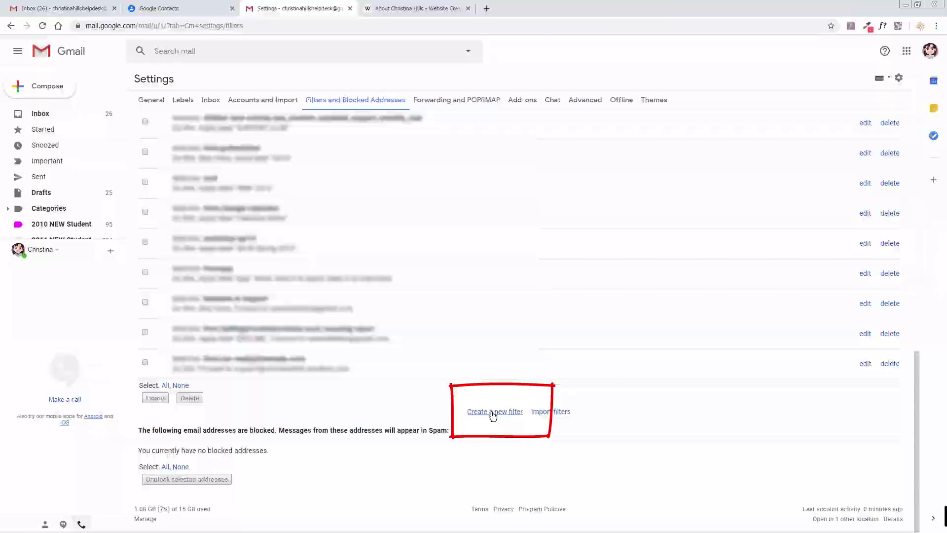
Step: Create a filter for the founder's workshop email address set to Never send it to Spam
click(492, 413)
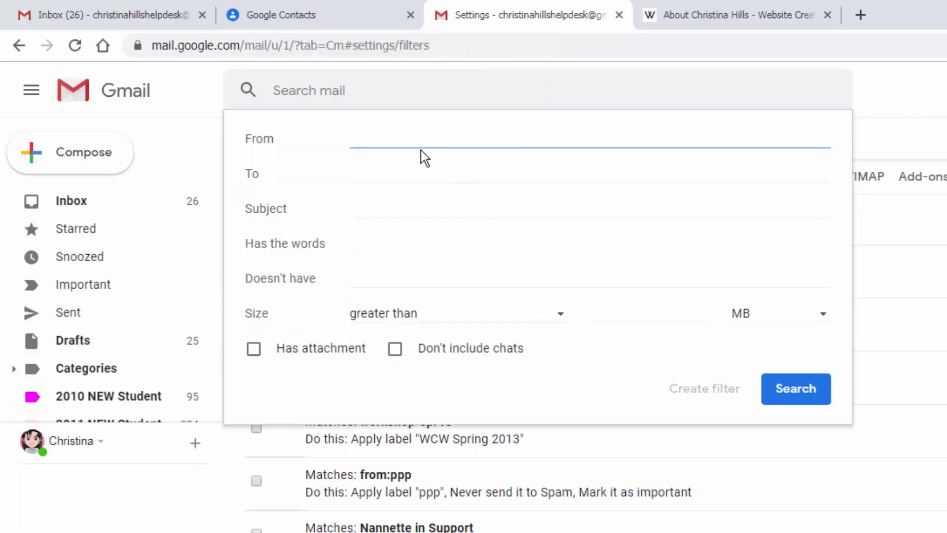
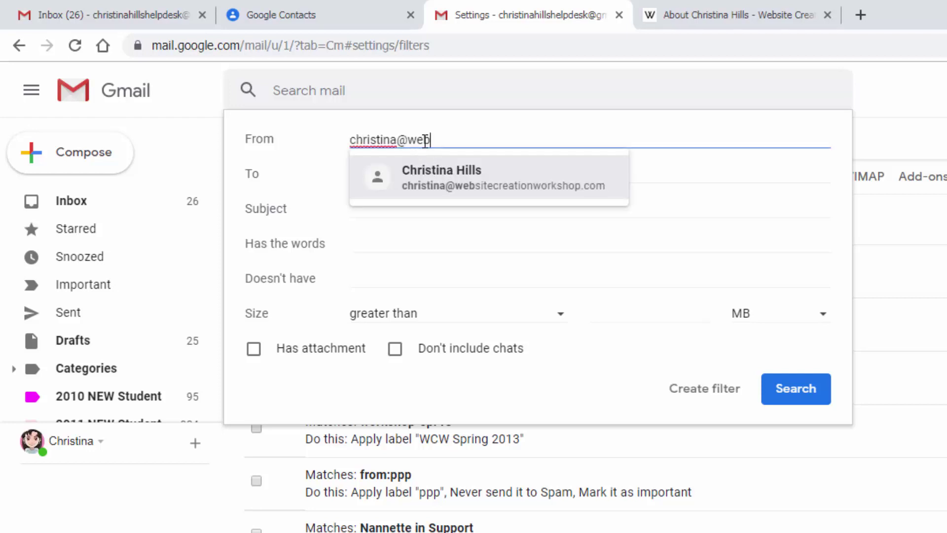
click(452, 179)
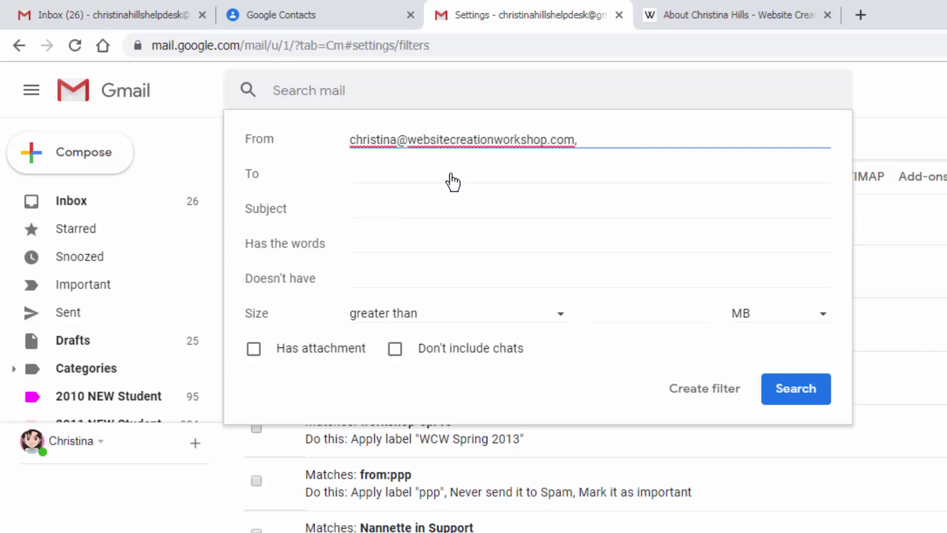
click(715, 394)
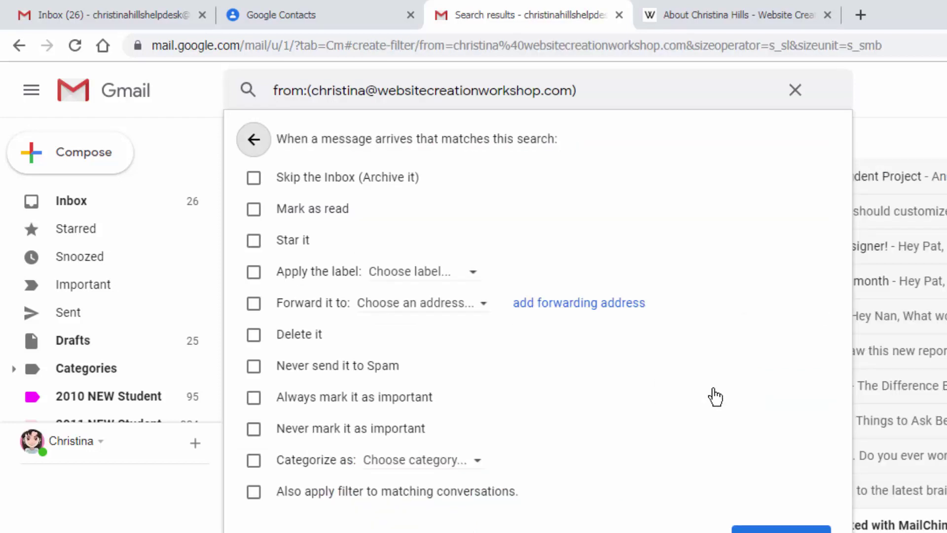
click(253, 365)
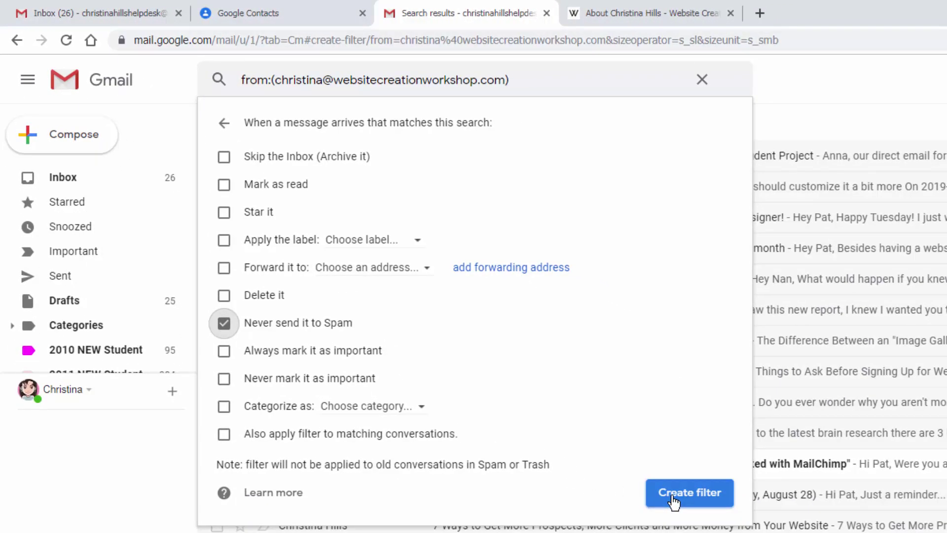
click(673, 499)
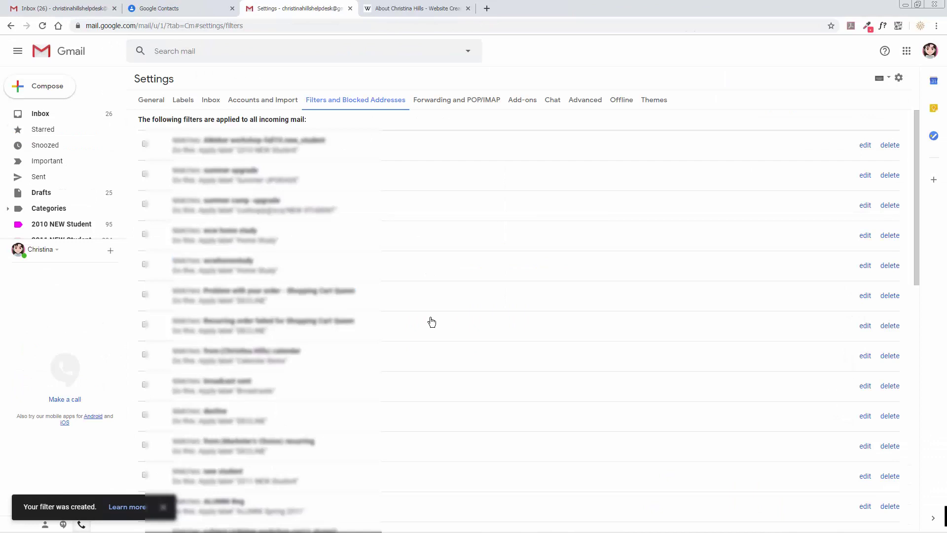
scroll(430, 317, down, 15)
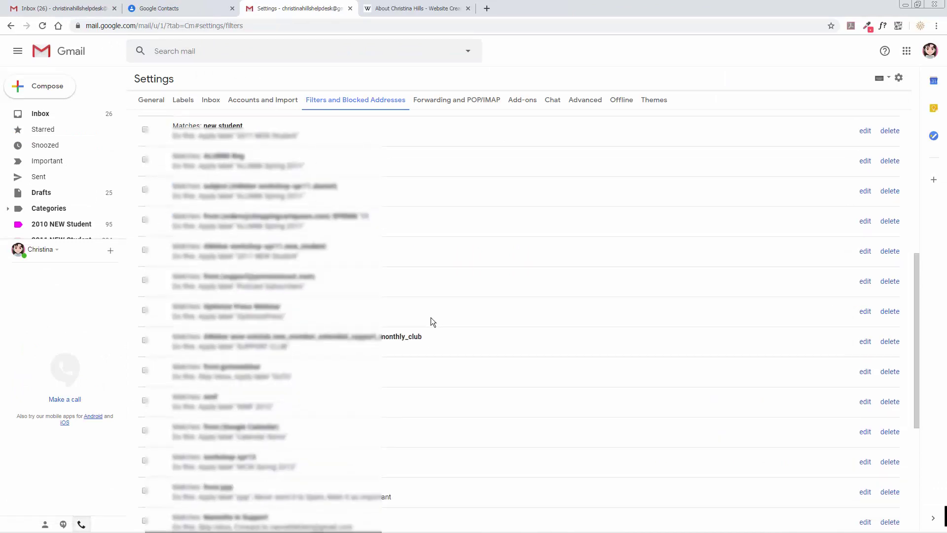
click(494, 411)
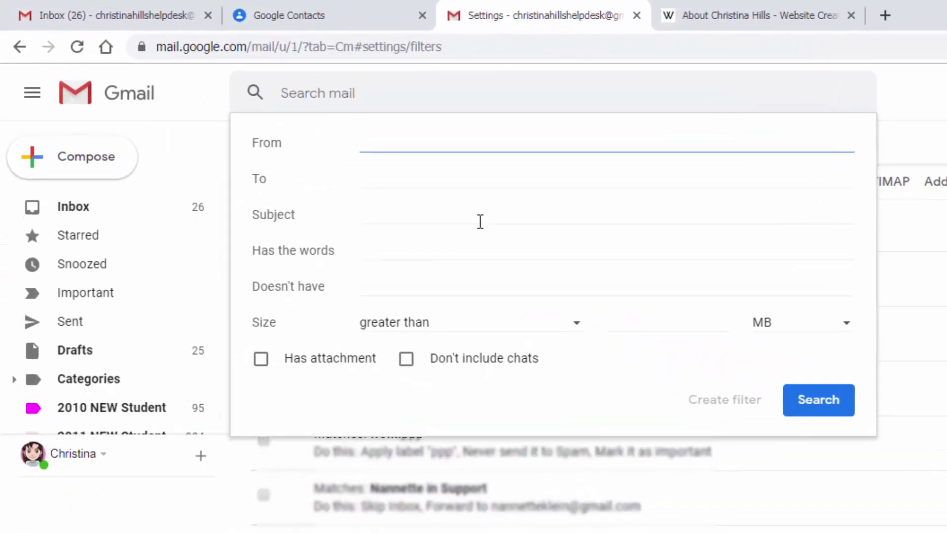
text(@websitecreationworkshop.com)
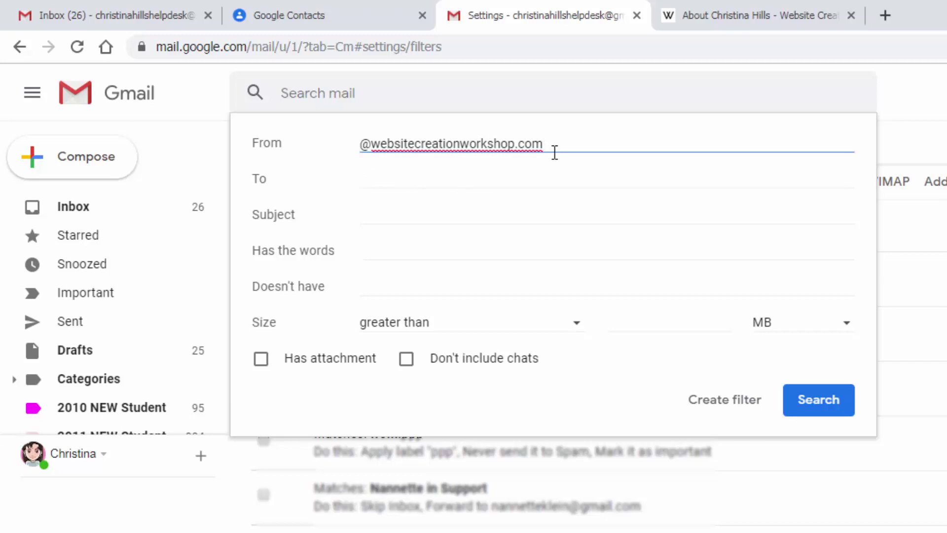
click(724, 400)
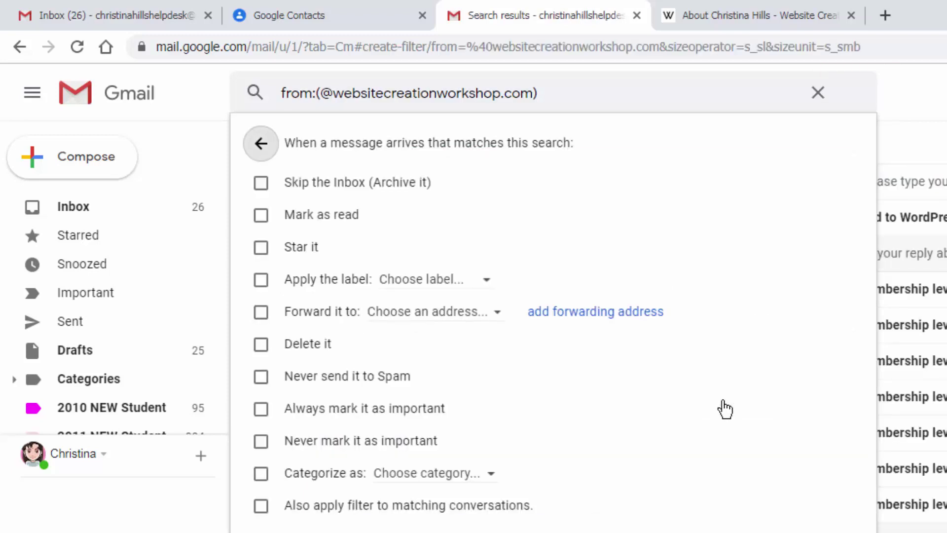
click(261, 377)
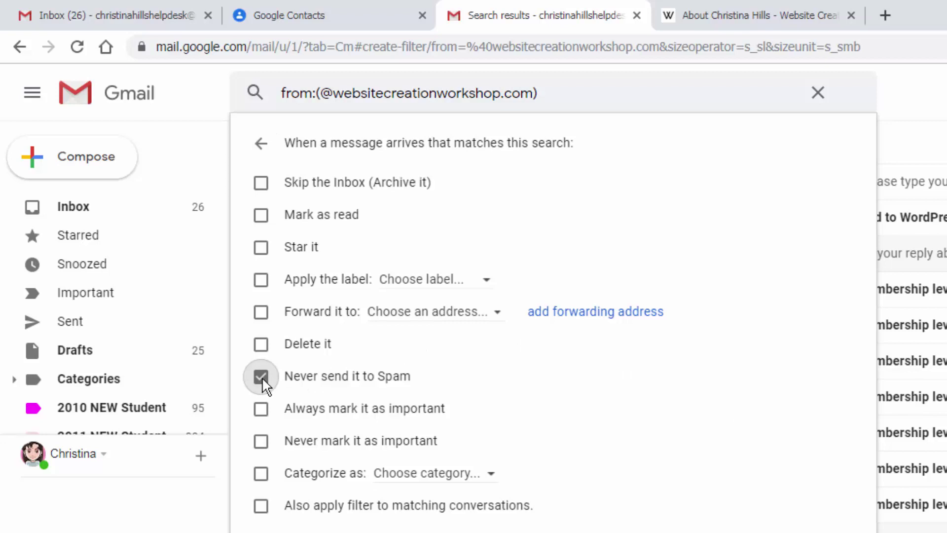
click(260, 409)
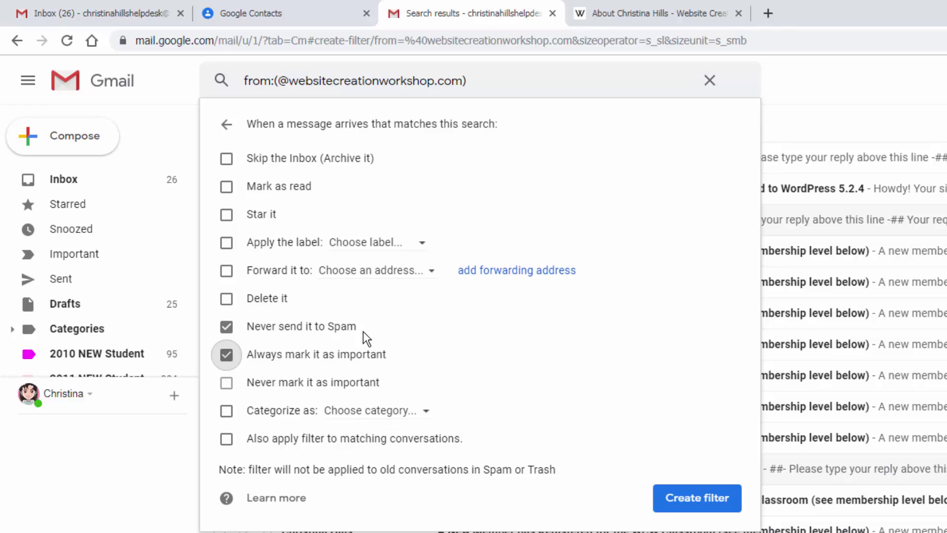
click(683, 499)
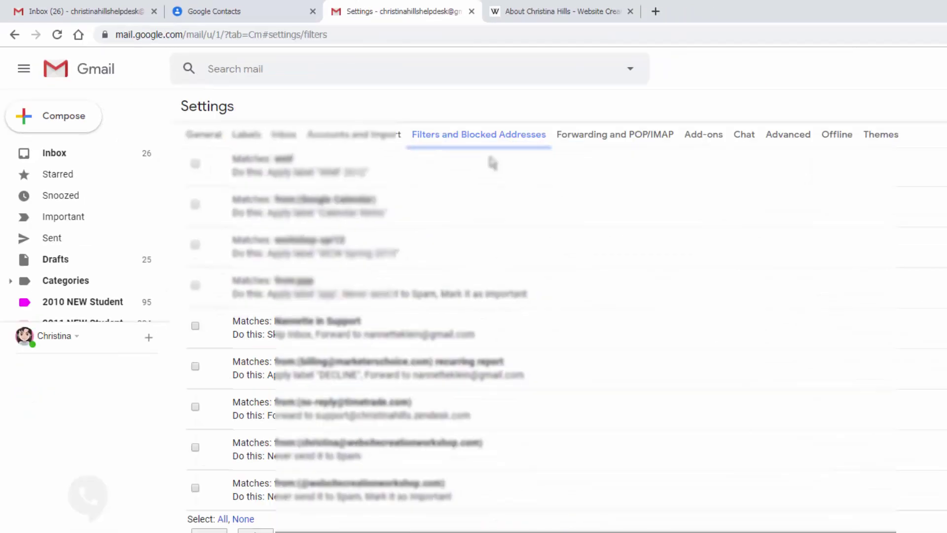
Step: Scroll to the end of the filter list to confirm both workshop filters
scroll(345, 246, down, 10)
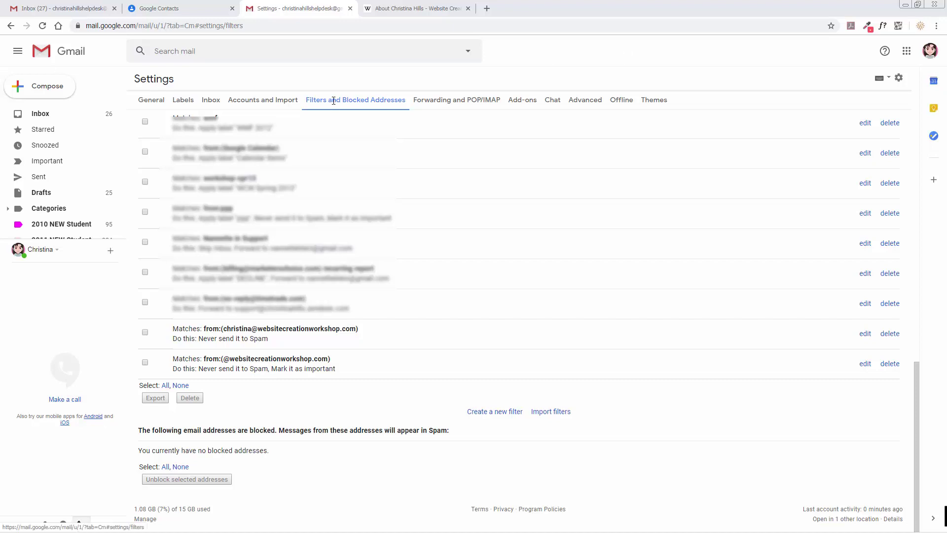
Step: View the two saved workshop contacts, then switch to the workshop website's About page
click(197, 10)
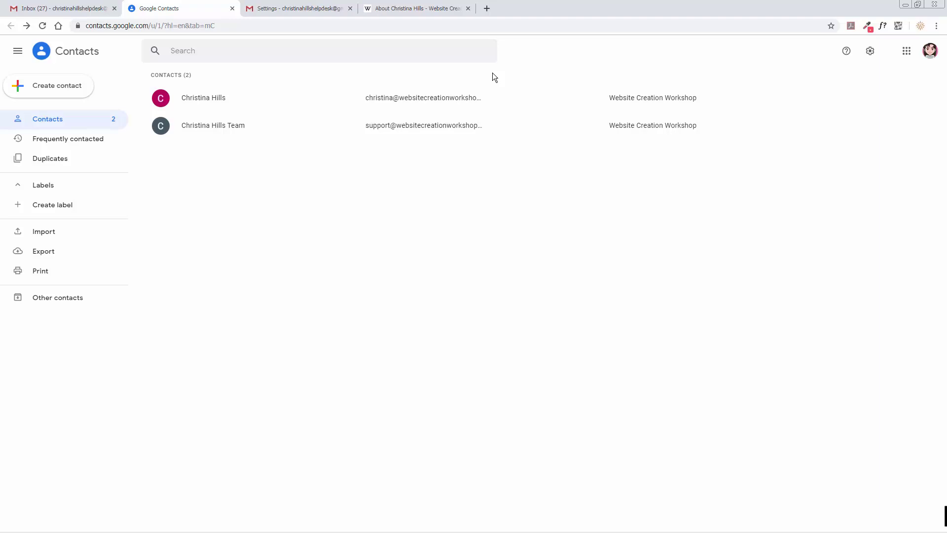
key(ctrl+4)
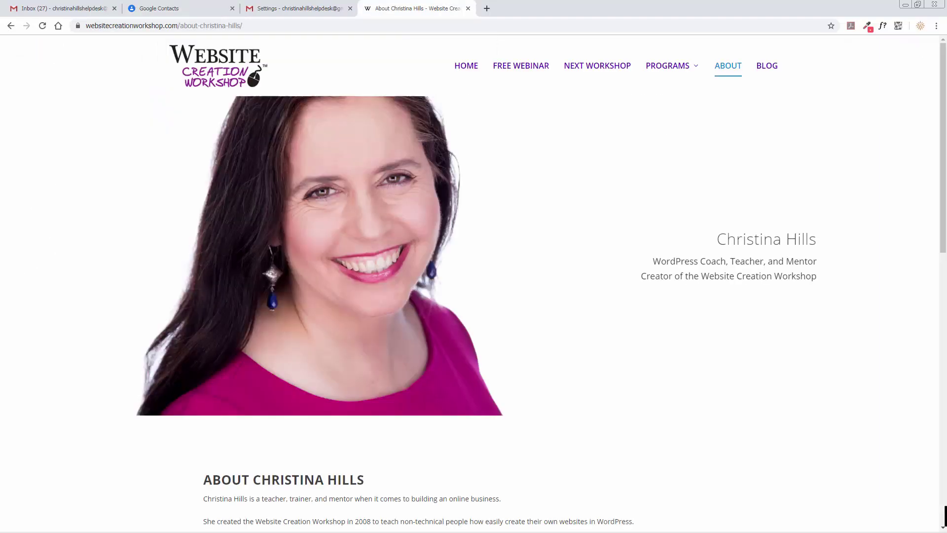